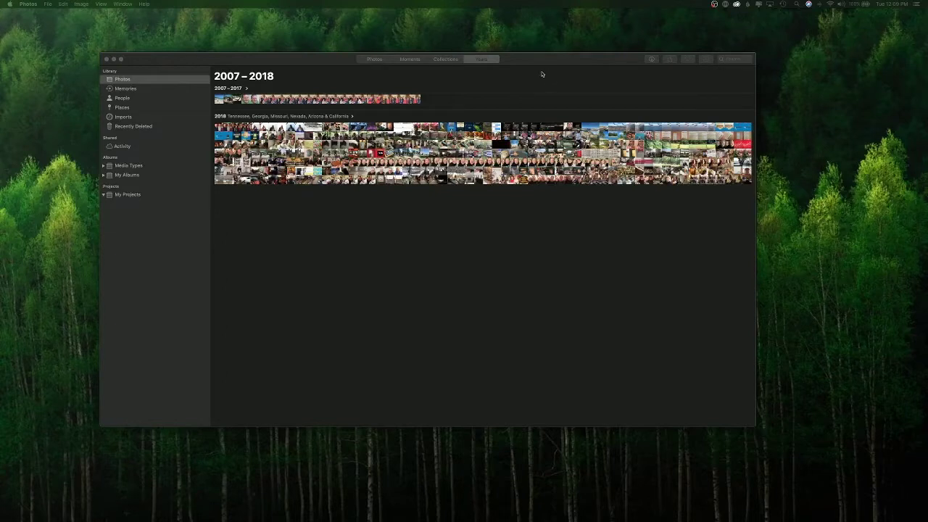
Step: View this Mac's system details in About This Mac, then close the window
click(313, 66)
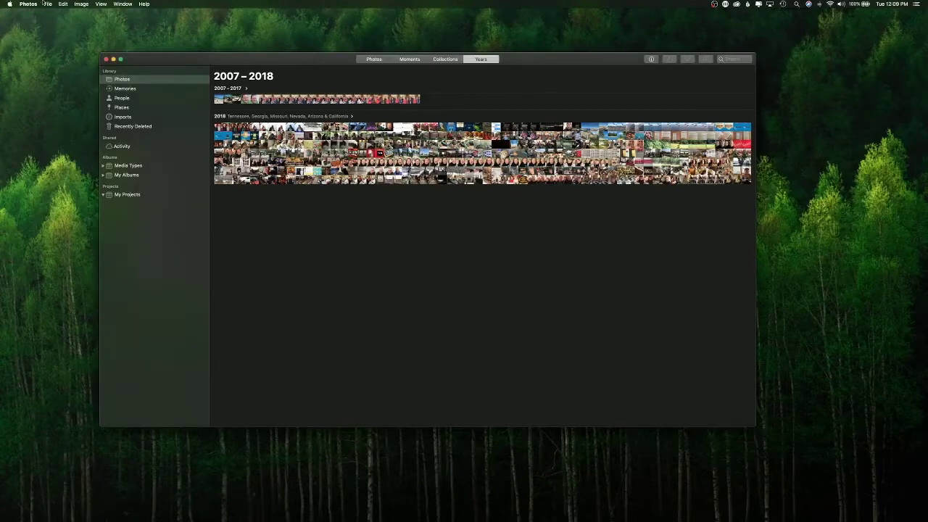
click(8, 4)
click(33, 12)
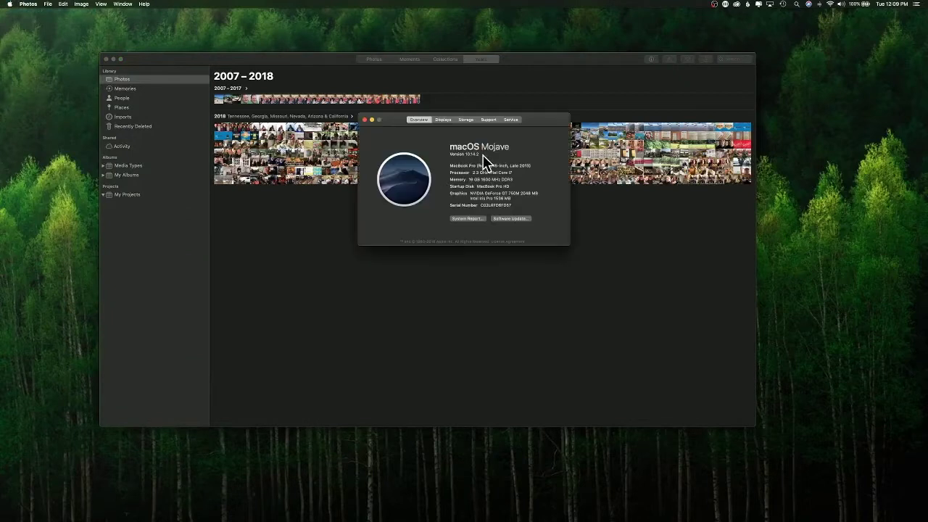
click(364, 119)
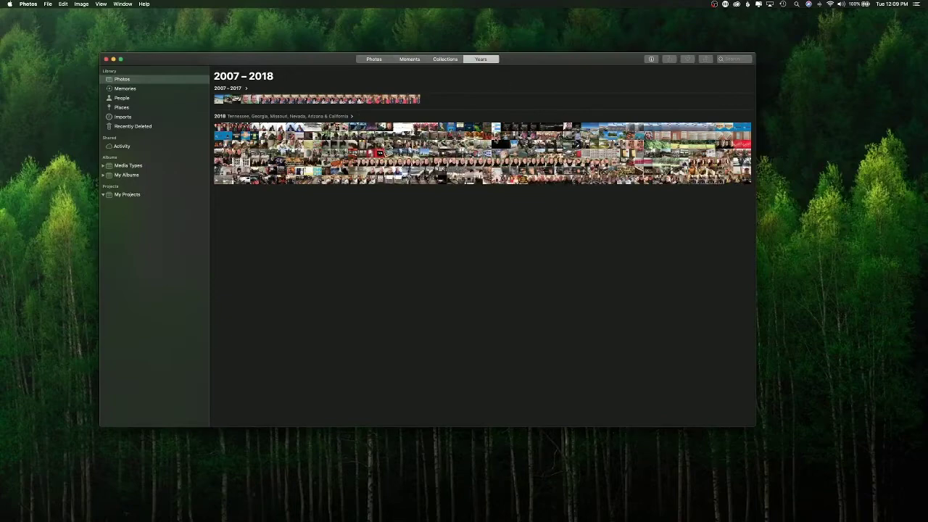
Step: Switch Photos to the all-photos grid and scroll through the 2018 images
click(368, 61)
scroll(429, 218, down, 15)
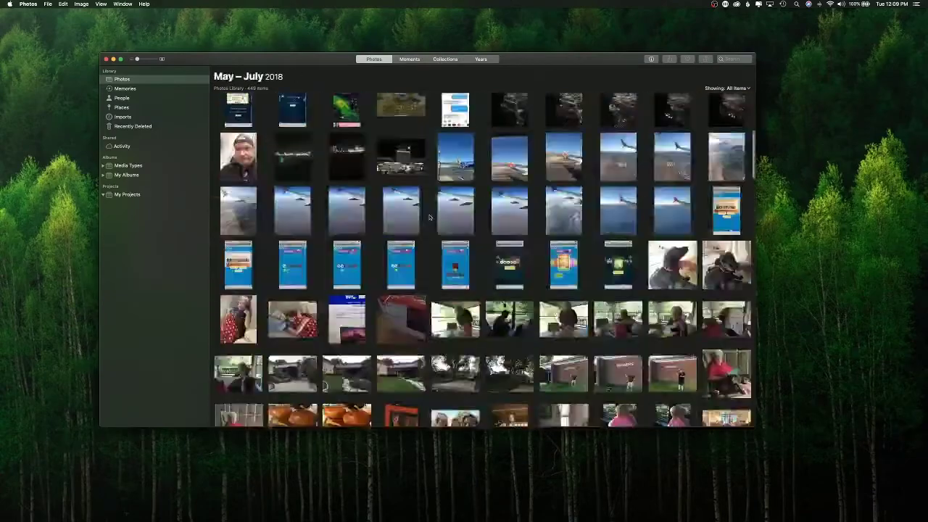
scroll(429, 217, up, 10)
scroll(429, 217, down, 6)
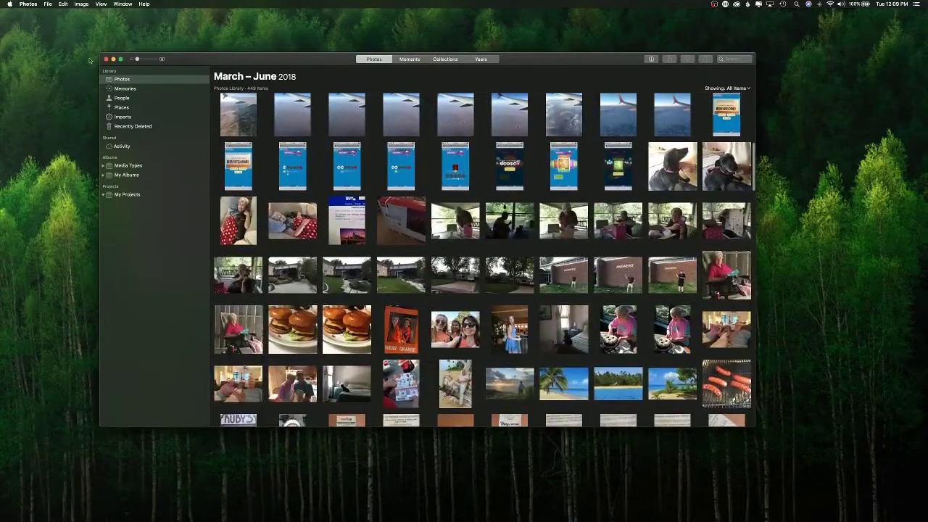
scroll(287, 119, down, 10)
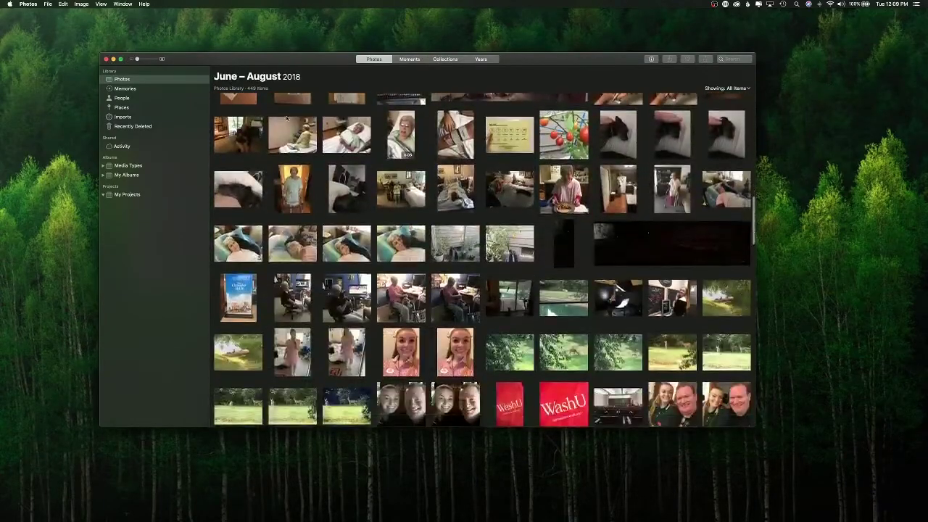
scroll(287, 118, up, 3)
click(28, 4)
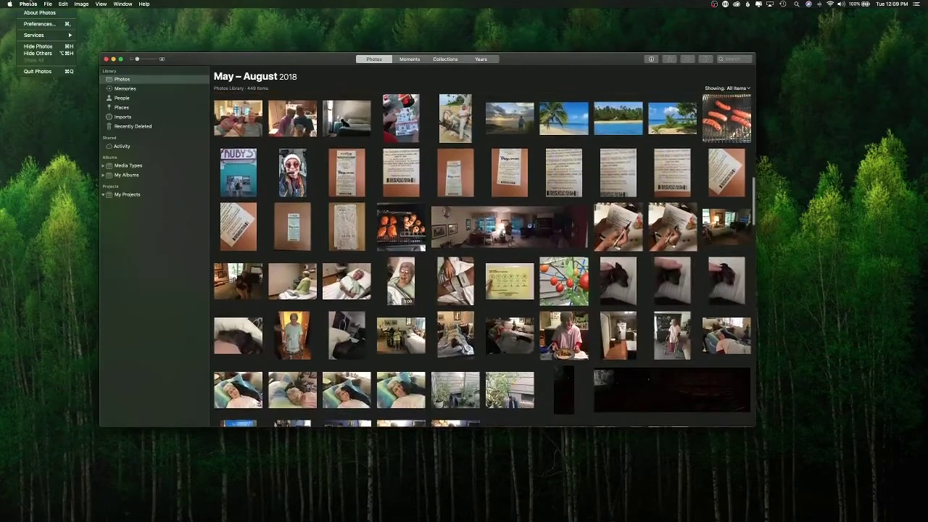
Step: Quit Photos and scroll through the Media Archive drive's yearly photo libraries
click(45, 71)
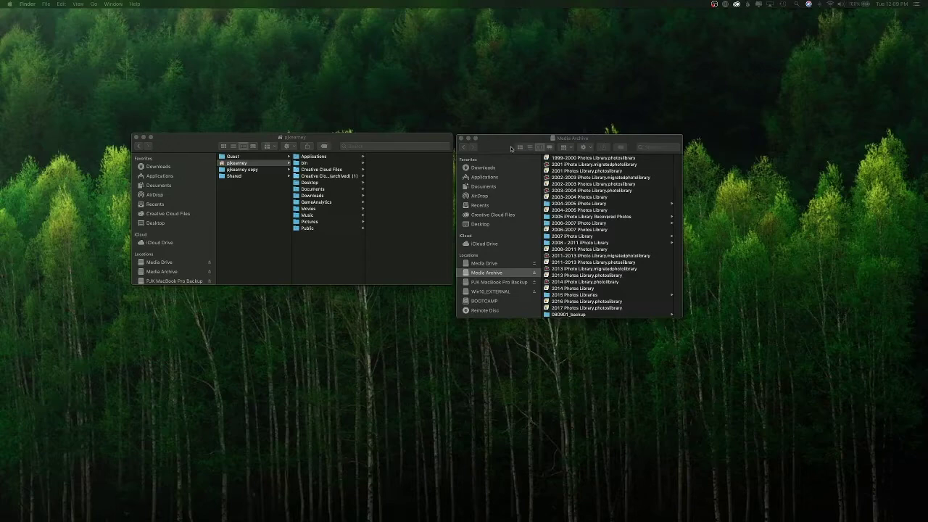
click(584, 138)
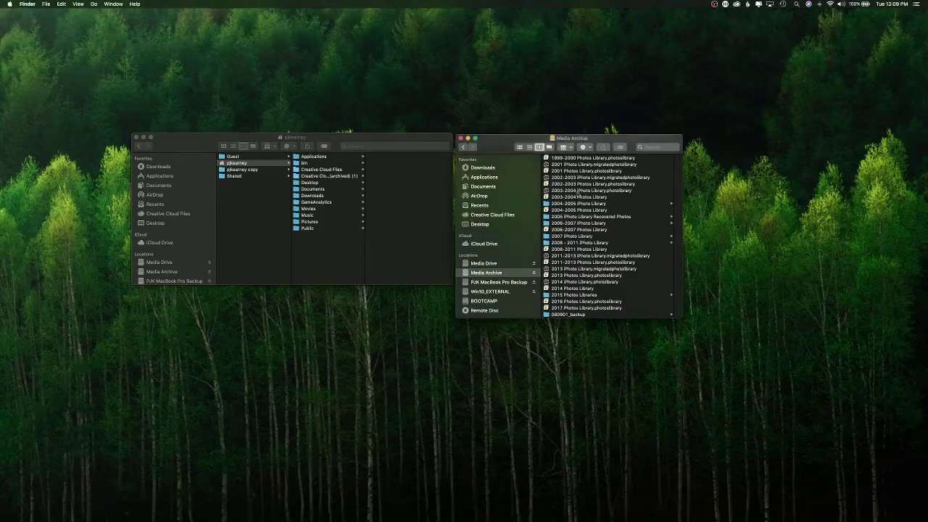
scroll(589, 203, up, 2)
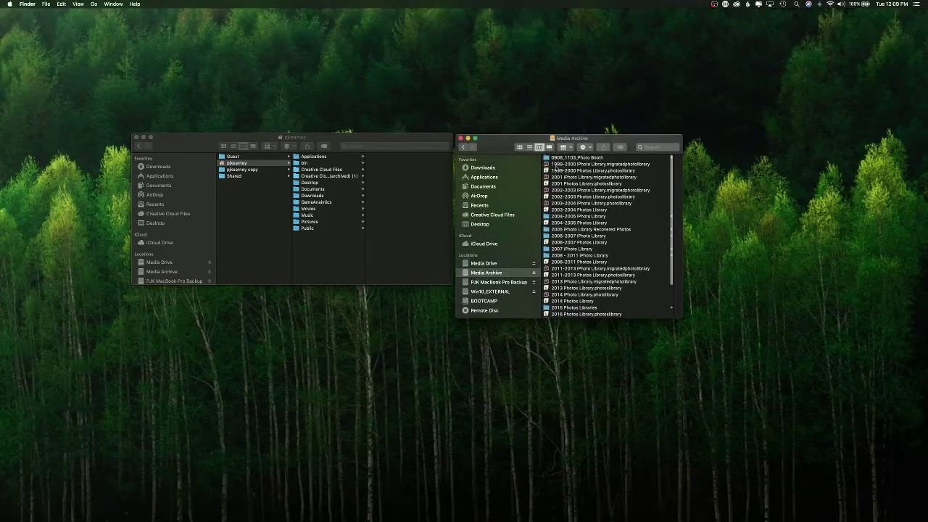
scroll(564, 171, down, 1)
scroll(563, 171, down, 3)
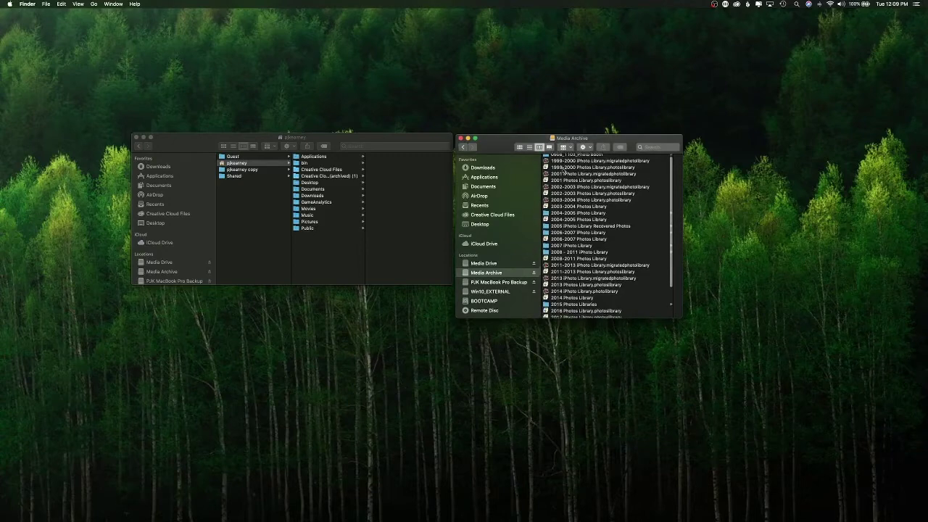
scroll(565, 202, down, 3)
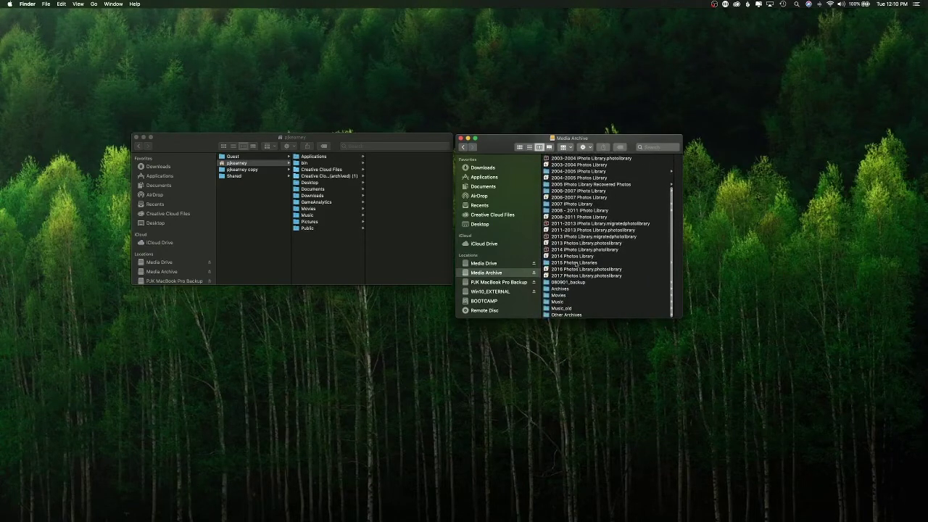
scroll(579, 268, down, 2)
Step: Open the Pictures folder in the home folder's column view, showing Photos Library
click(333, 137)
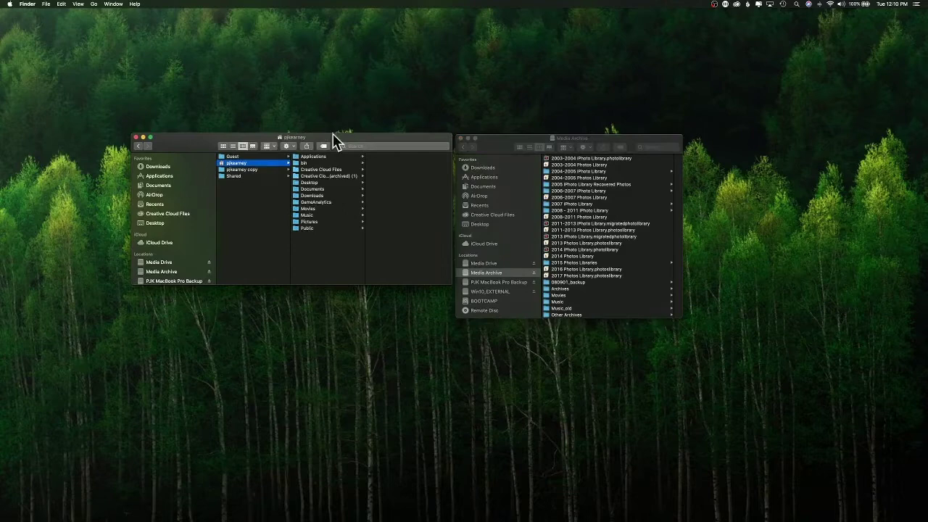
click(534, 141)
click(377, 137)
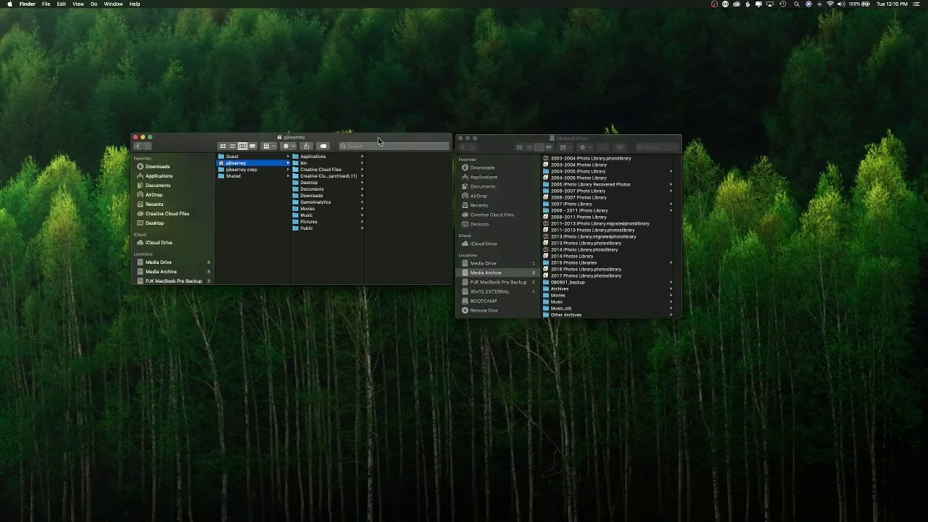
click(308, 222)
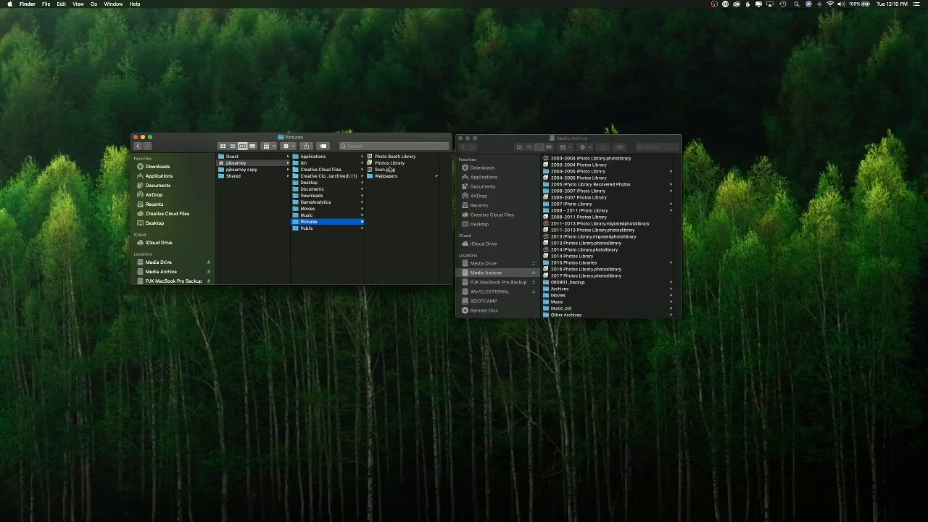
Step: Prefix the Photos Library name with '2018' so it reads '2018 Photos Library'
click(384, 163)
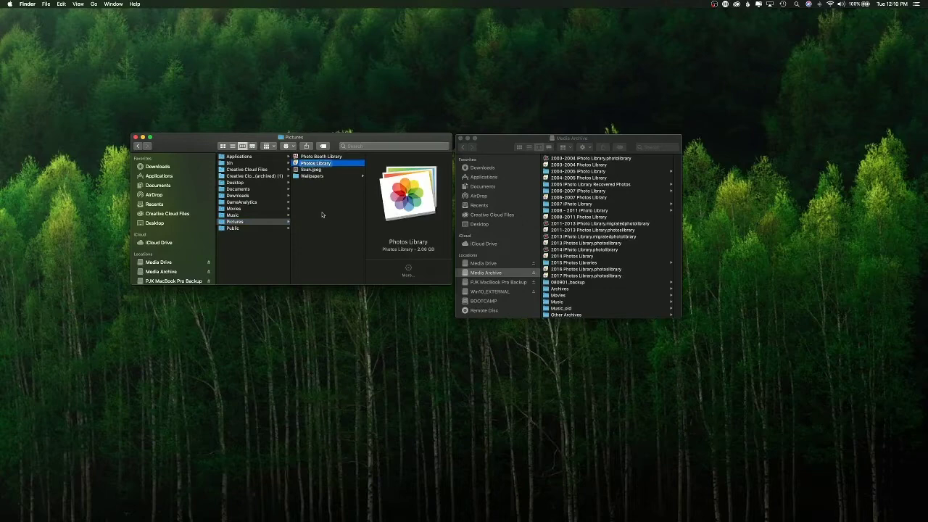
key(Return)
key(Left)
text(2018)
key(Return)
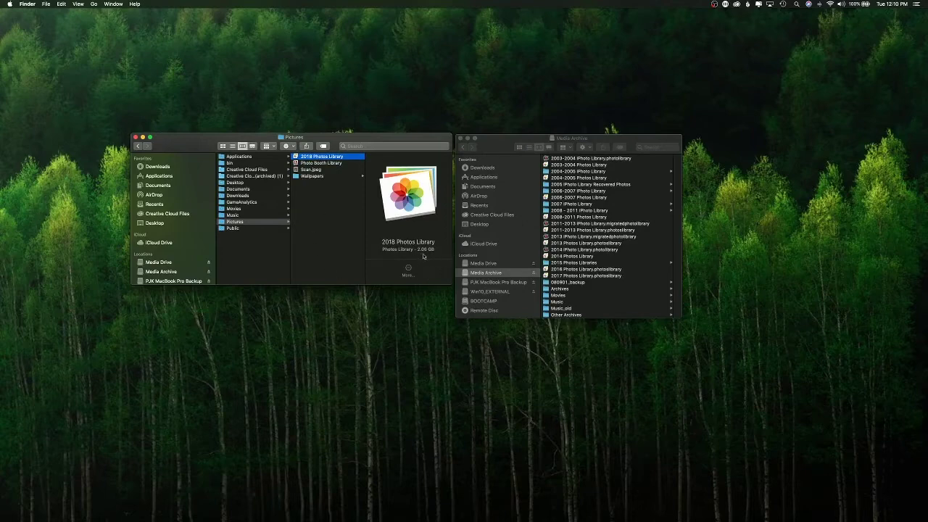
Step: Copy 2018 Photos Library from Pictures onto the Media Archive drive and let it finish
drag(295, 159, 613, 274)
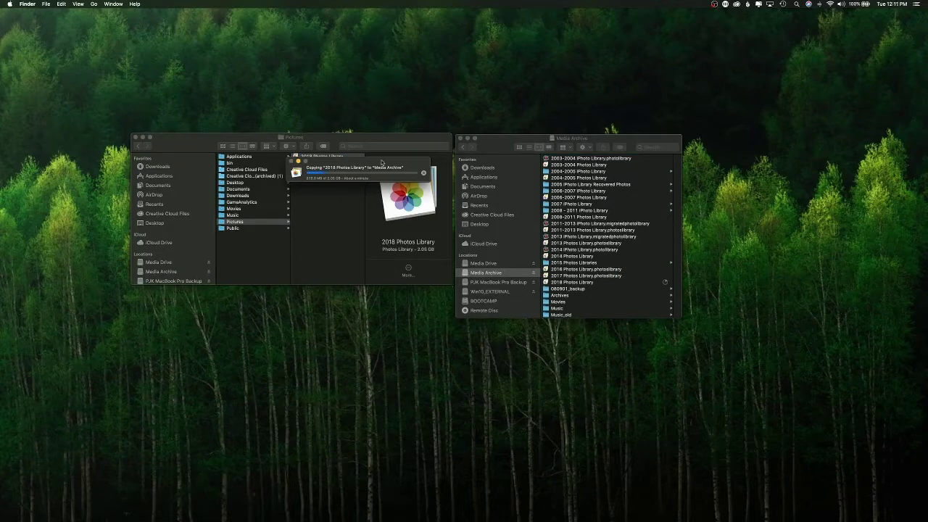
drag(380, 163, 483, 103)
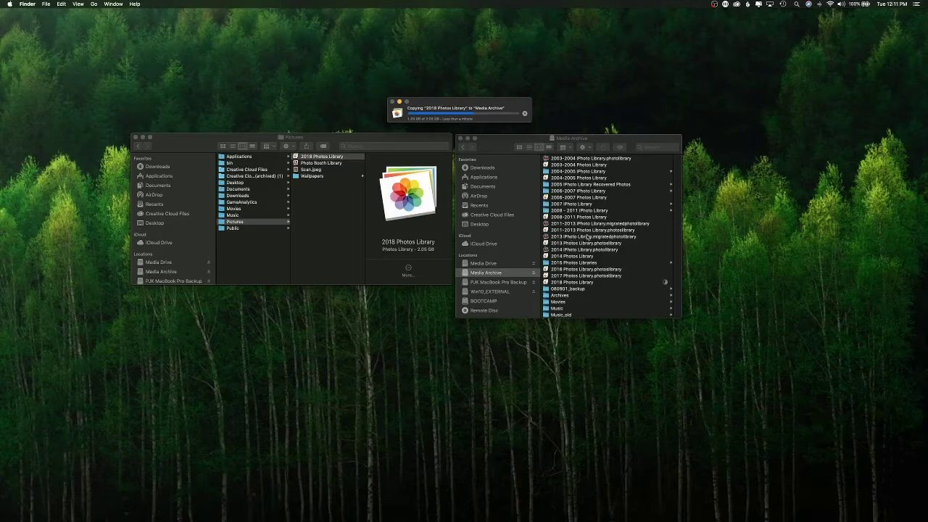
click(576, 140)
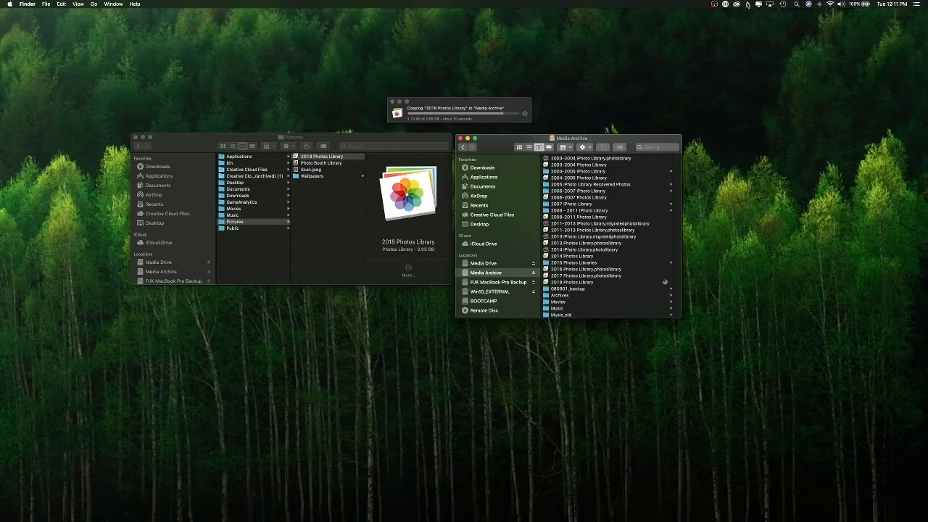
click(747, 4)
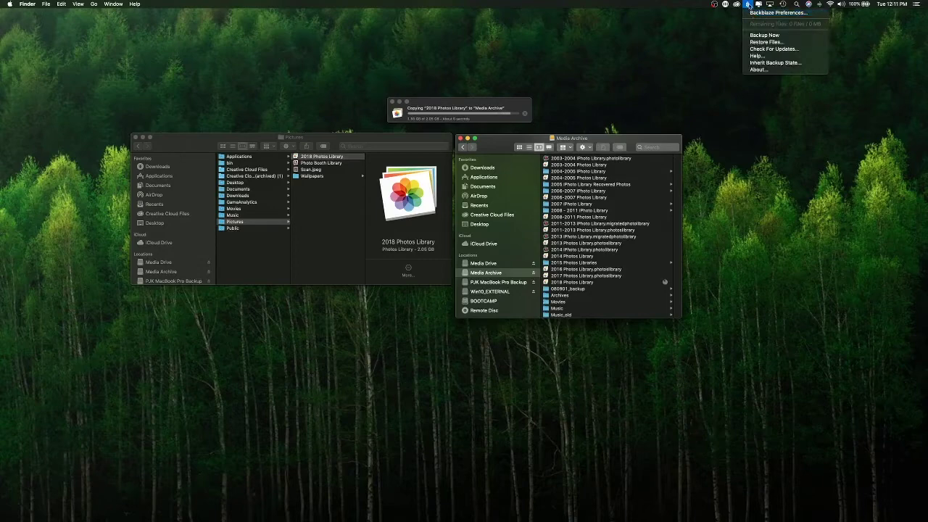
click(751, 13)
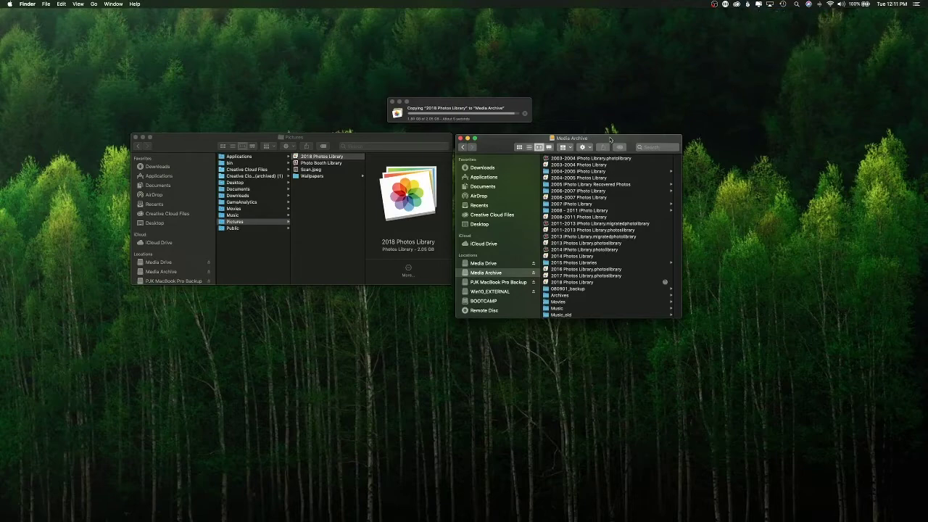
click(466, 102)
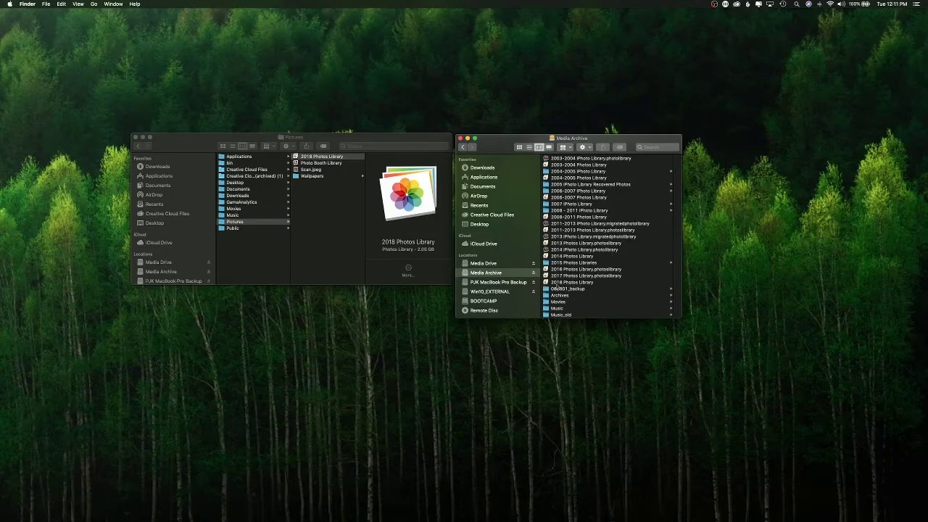
Step: Select the copied 2018 Photos Library on the archive to confirm its 2.05 GB size
click(572, 284)
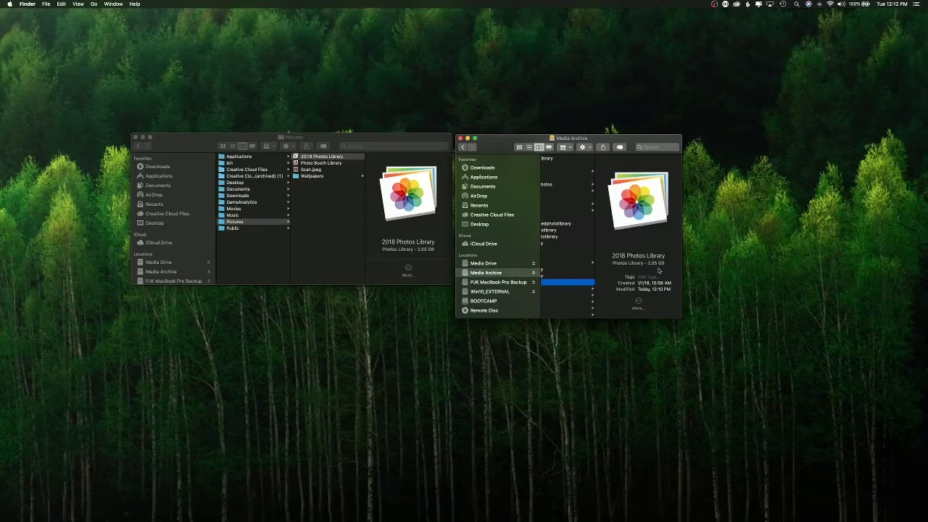
scroll(584, 292, left, 5)
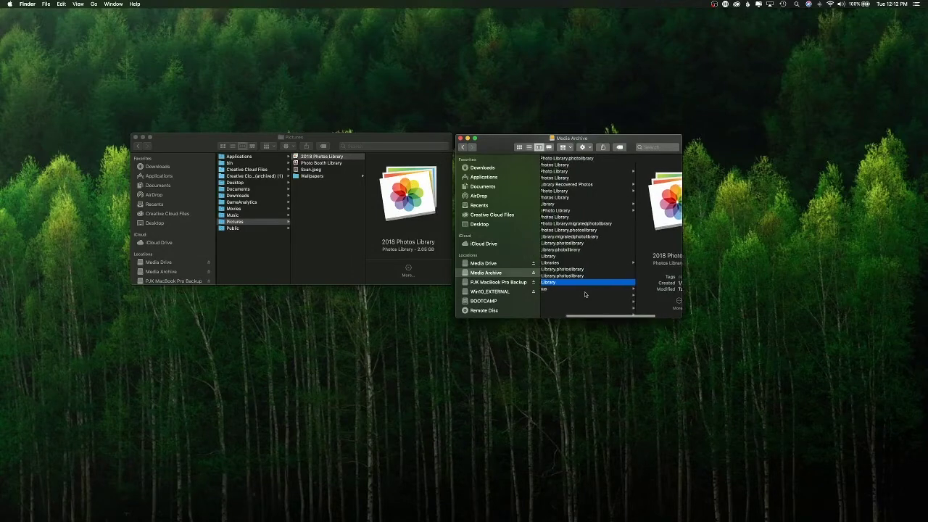
click(330, 232)
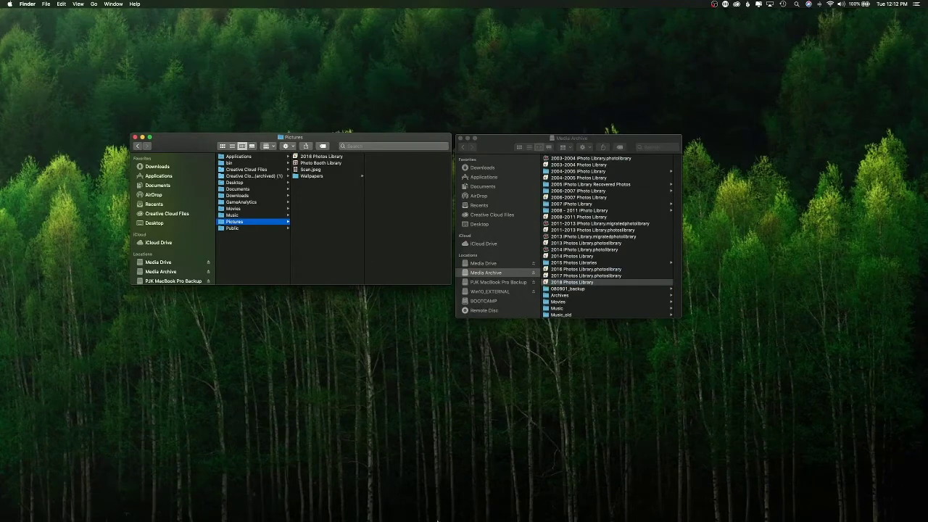
mouse_move(435, 516)
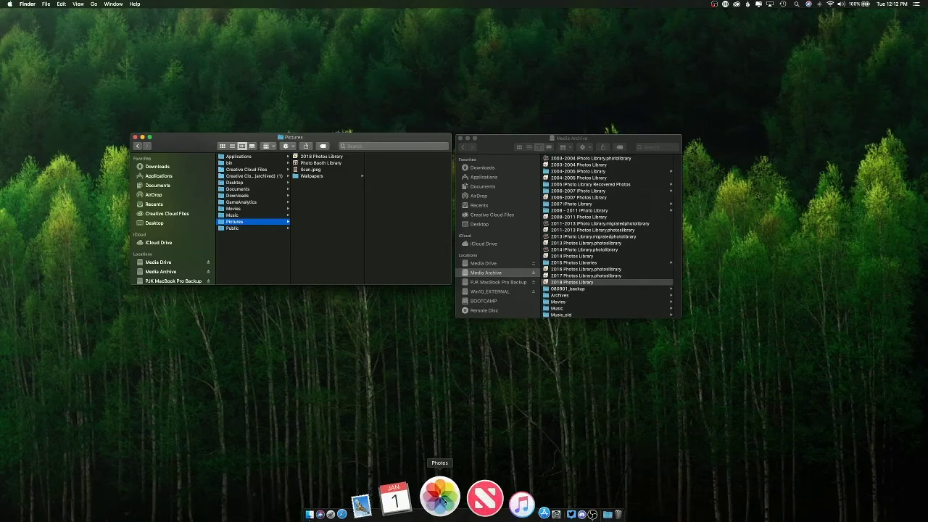
Step: Launch Photos with the library chooser and create a new 'Photos Library' in Pictures
key(super+h)
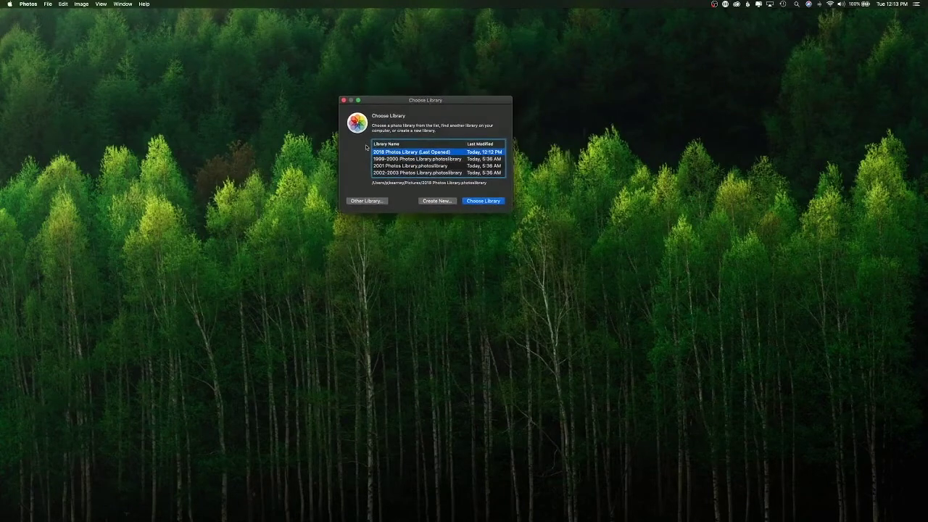
scroll(408, 168, up, 3)
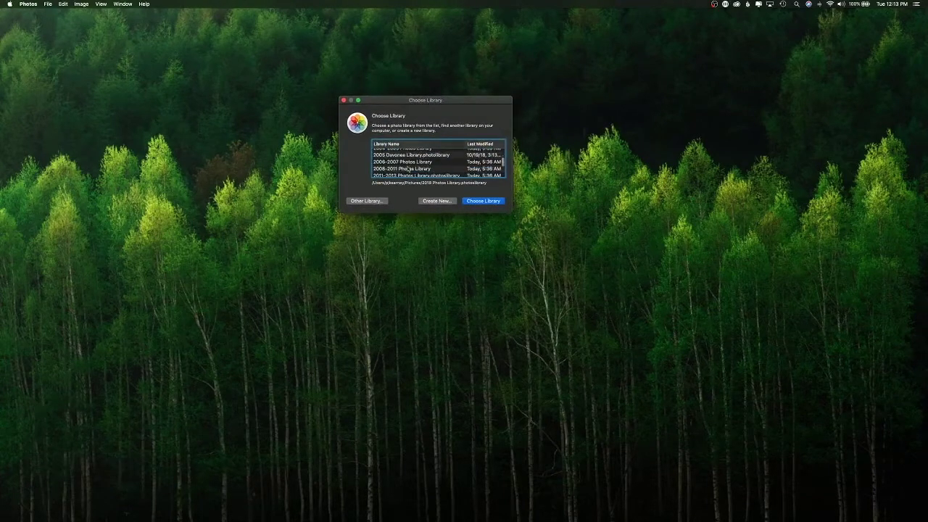
click(438, 201)
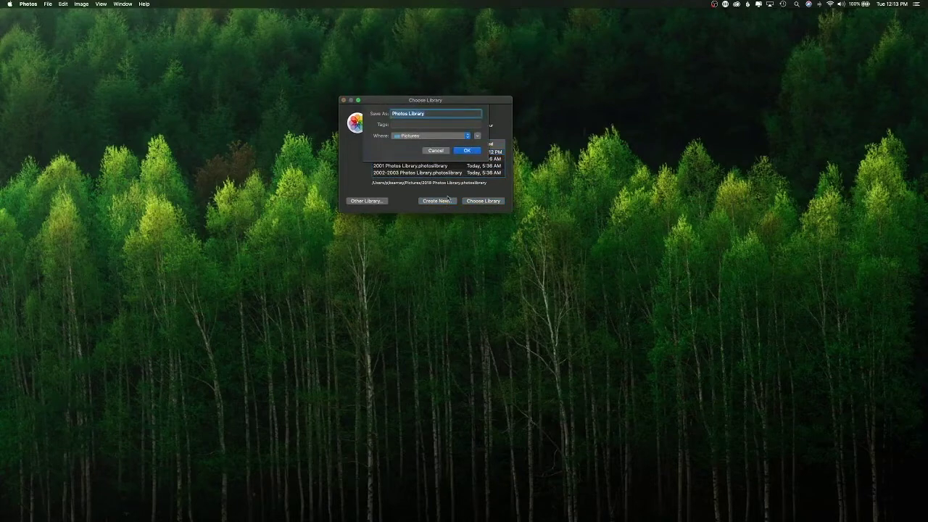
click(467, 151)
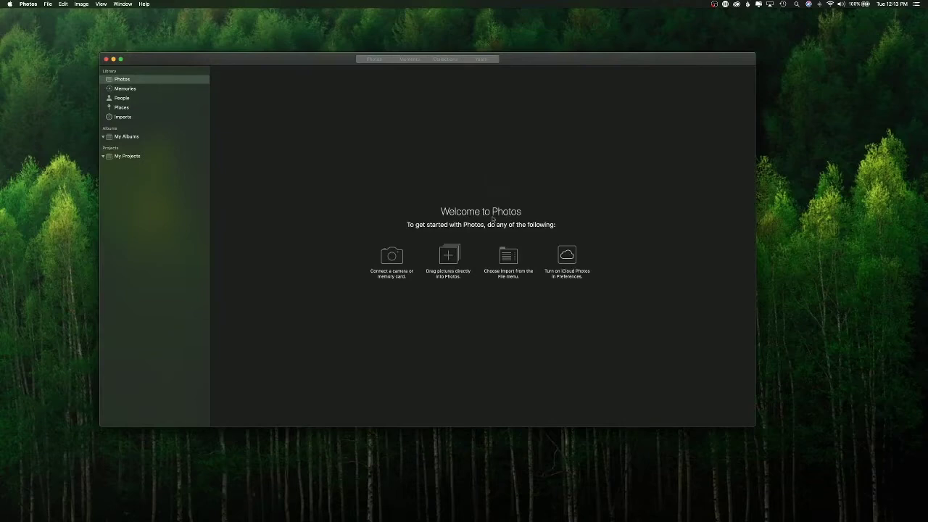
Step: In Photos Preferences, choose Use as System Photo Library for the new library, then close Preferences
click(28, 4)
click(36, 26)
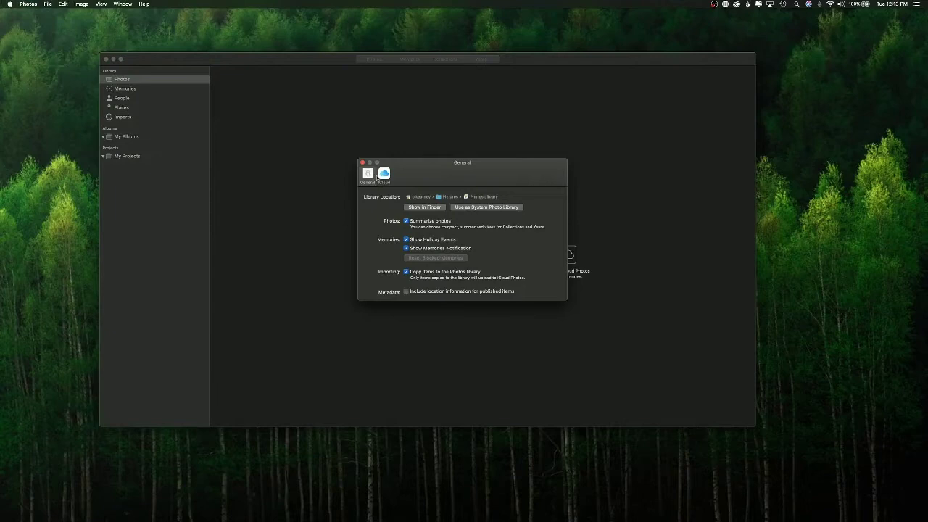
click(384, 174)
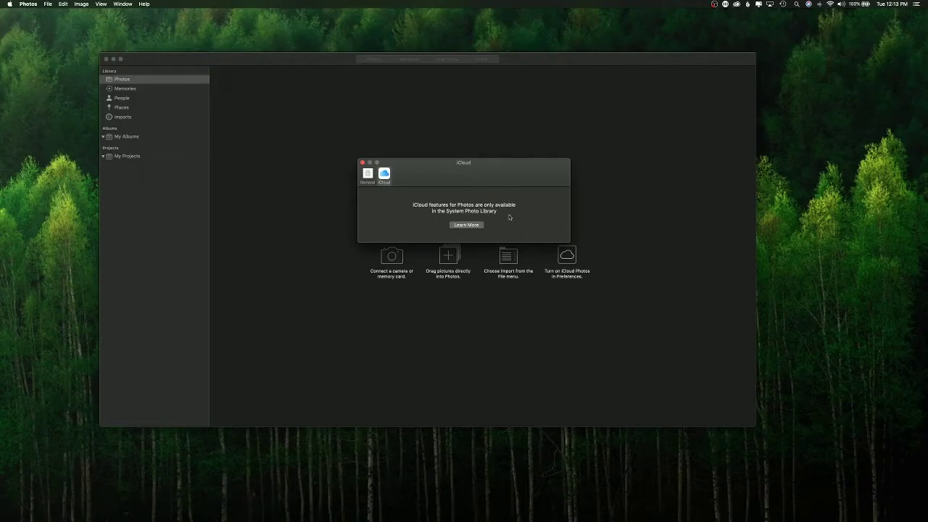
click(368, 175)
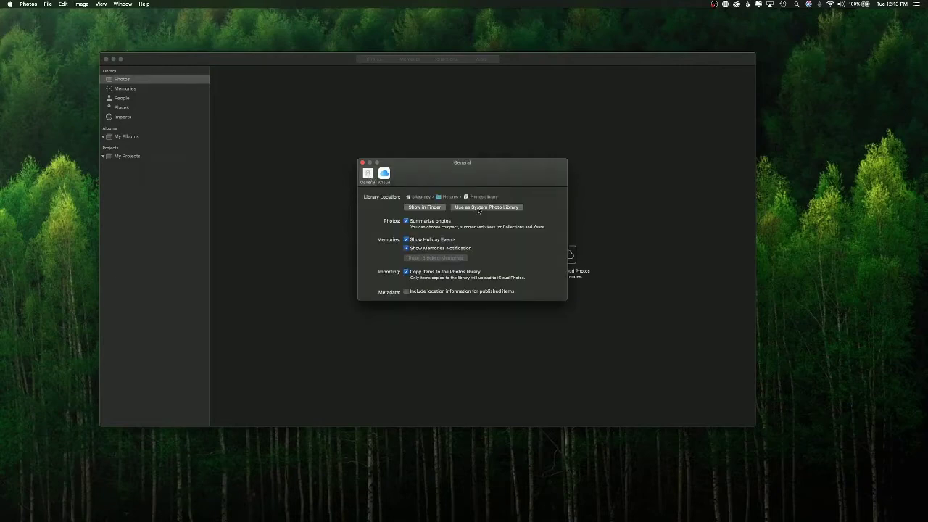
click(479, 208)
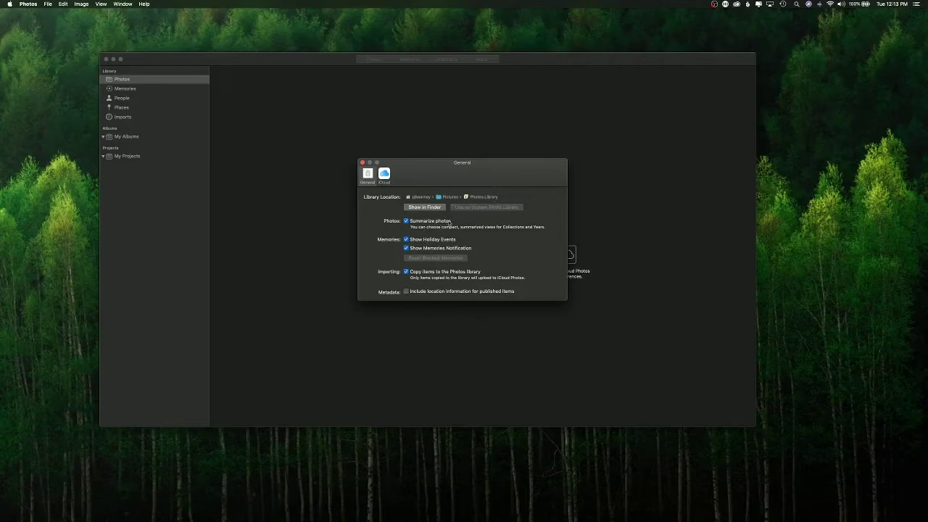
click(362, 162)
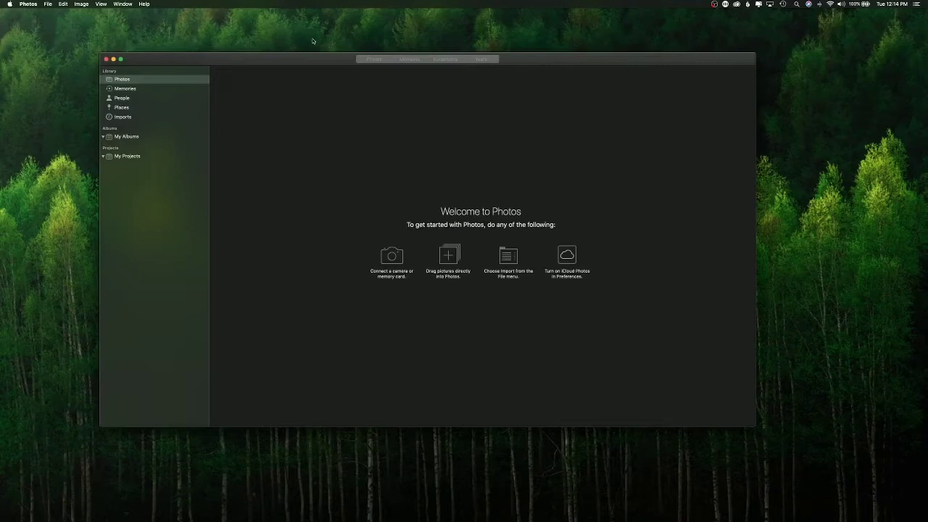
Step: Quit Photos and move 2018 Photos Library from Pictures to the Trash
click(28, 4)
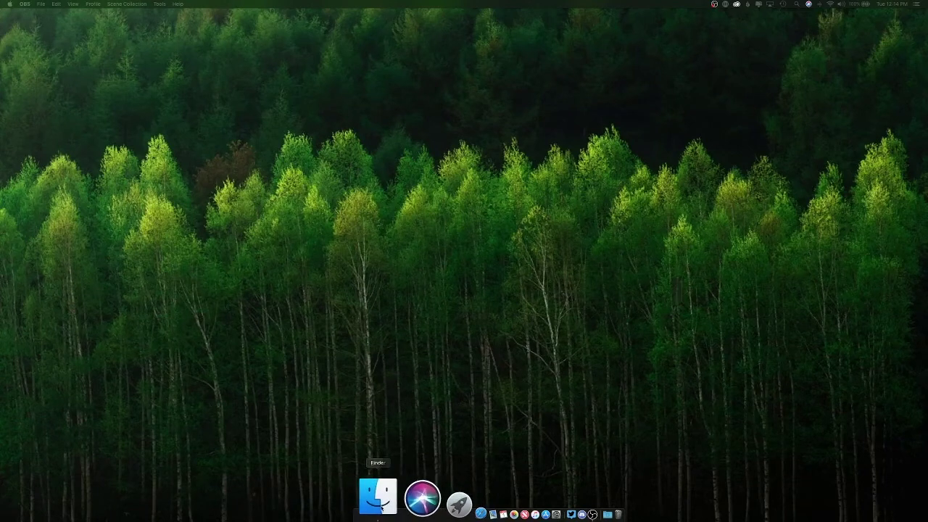
click(379, 506)
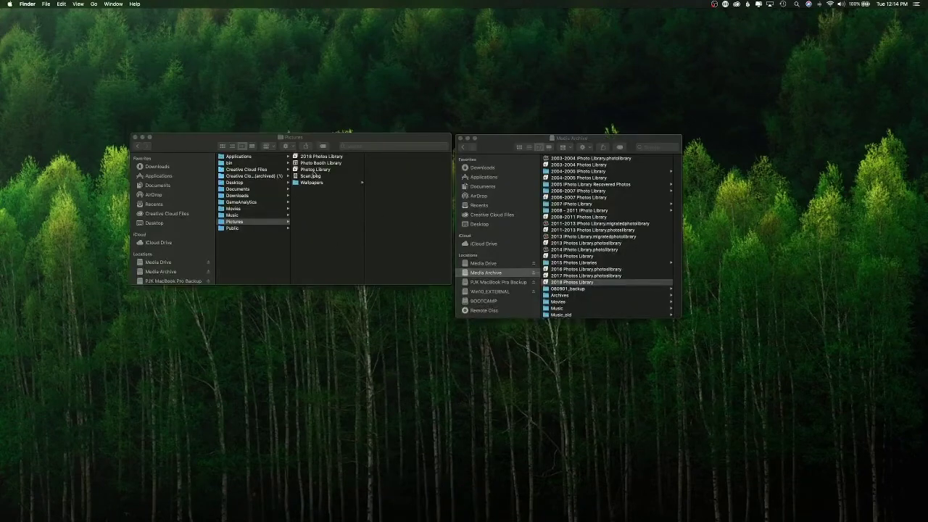
click(325, 183)
click(297, 170)
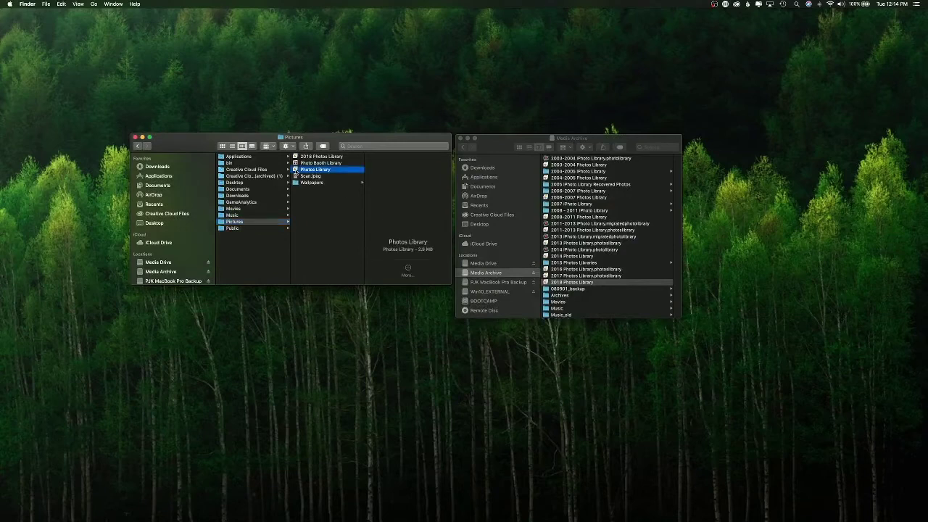
click(310, 218)
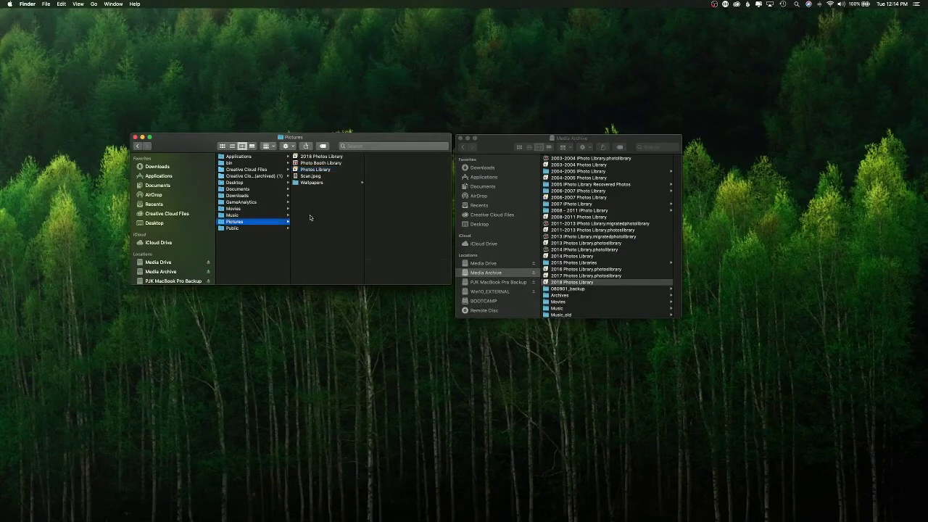
click(295, 157)
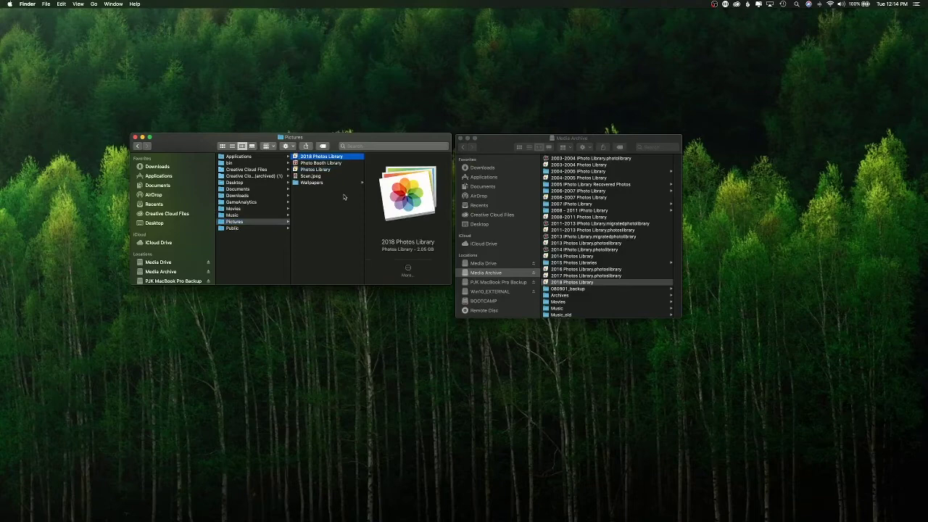
key(super+BackSpace)
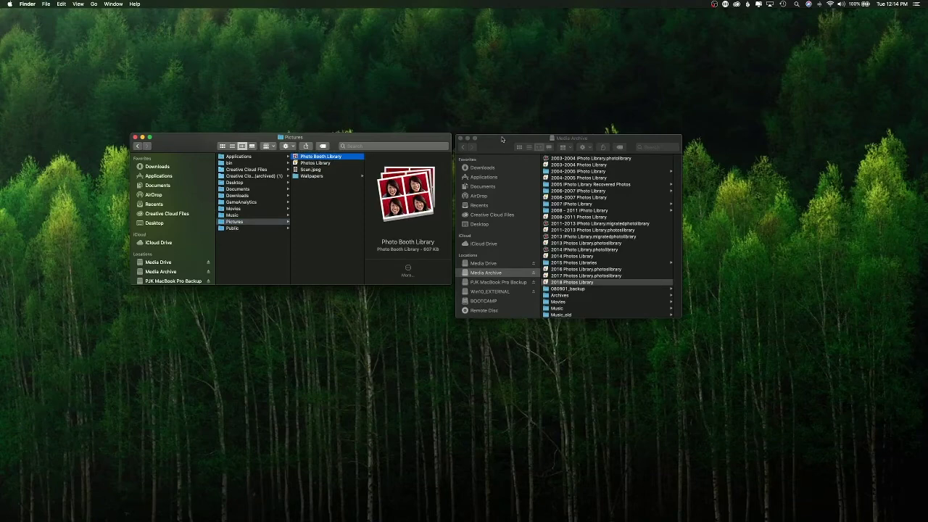
Step: Close the Media Archive window and confirm the new Photos Library remains in Pictures
click(457, 140)
click(459, 137)
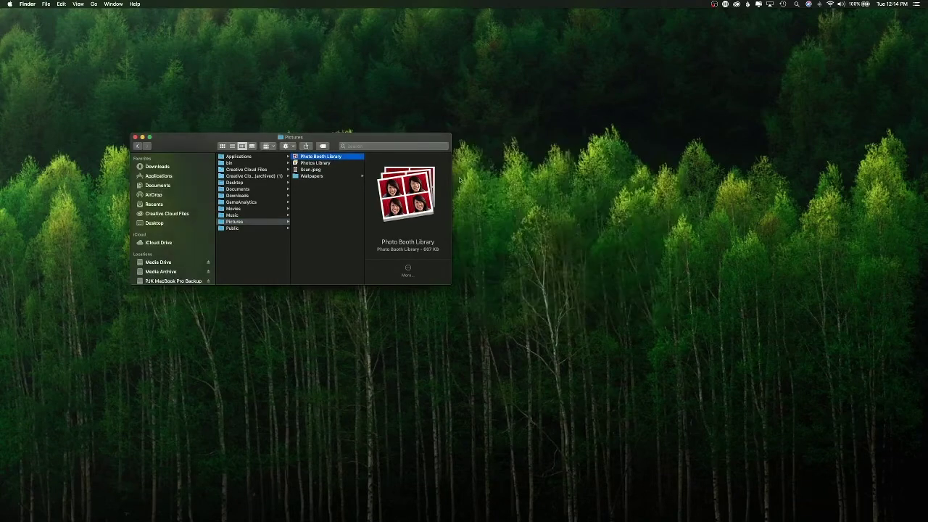
drag(249, 140, 414, 177)
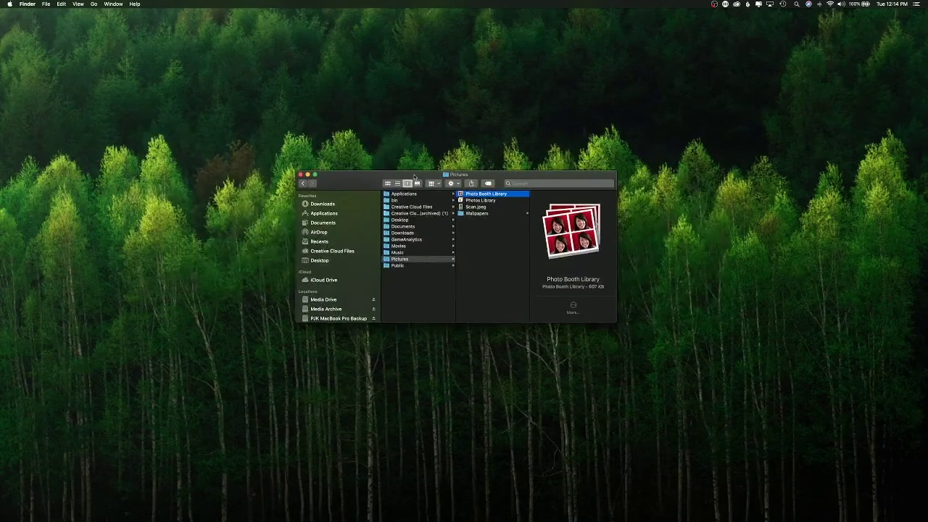
click(484, 201)
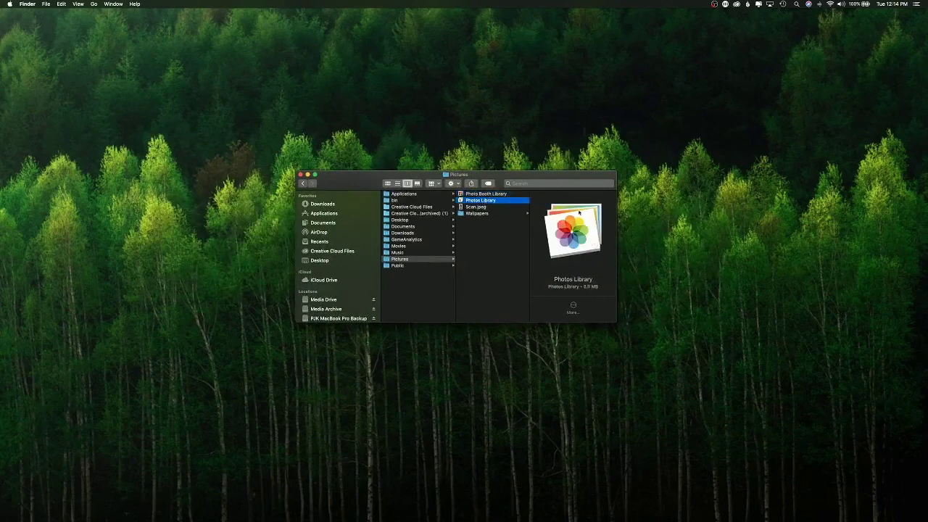